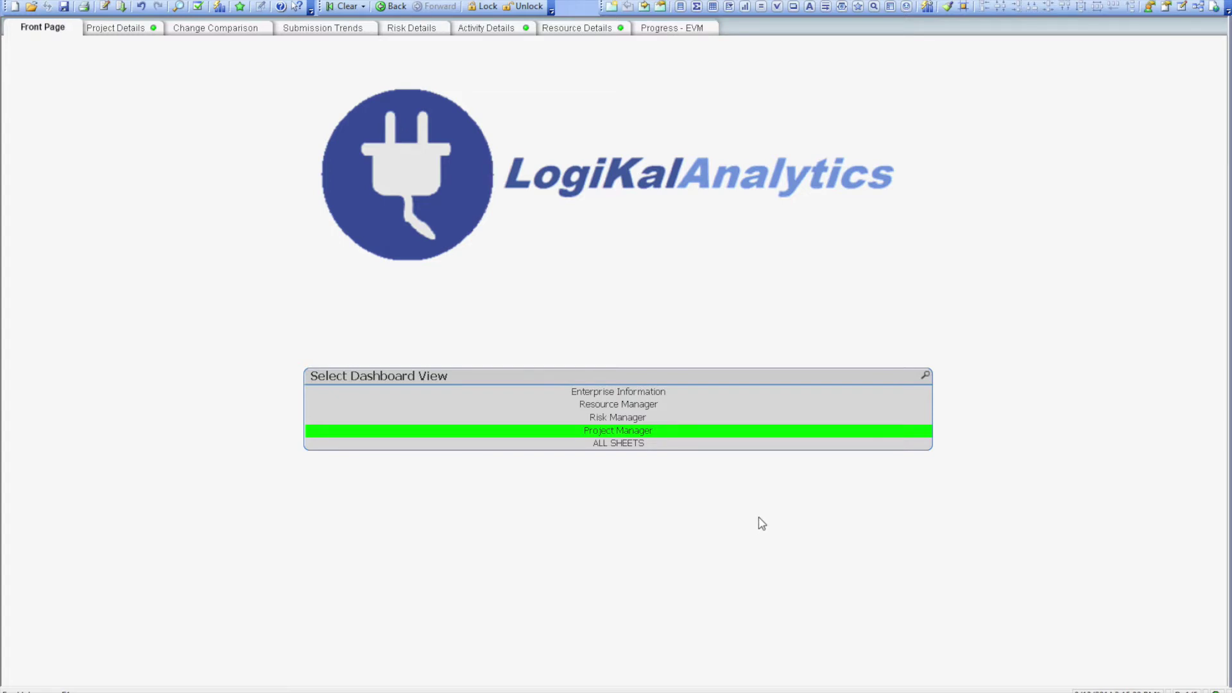
Step: Try the Resource, Risk and Project Manager views, return to Enterprise Information, then open Issue Prioritisation
left_click(648, 392)
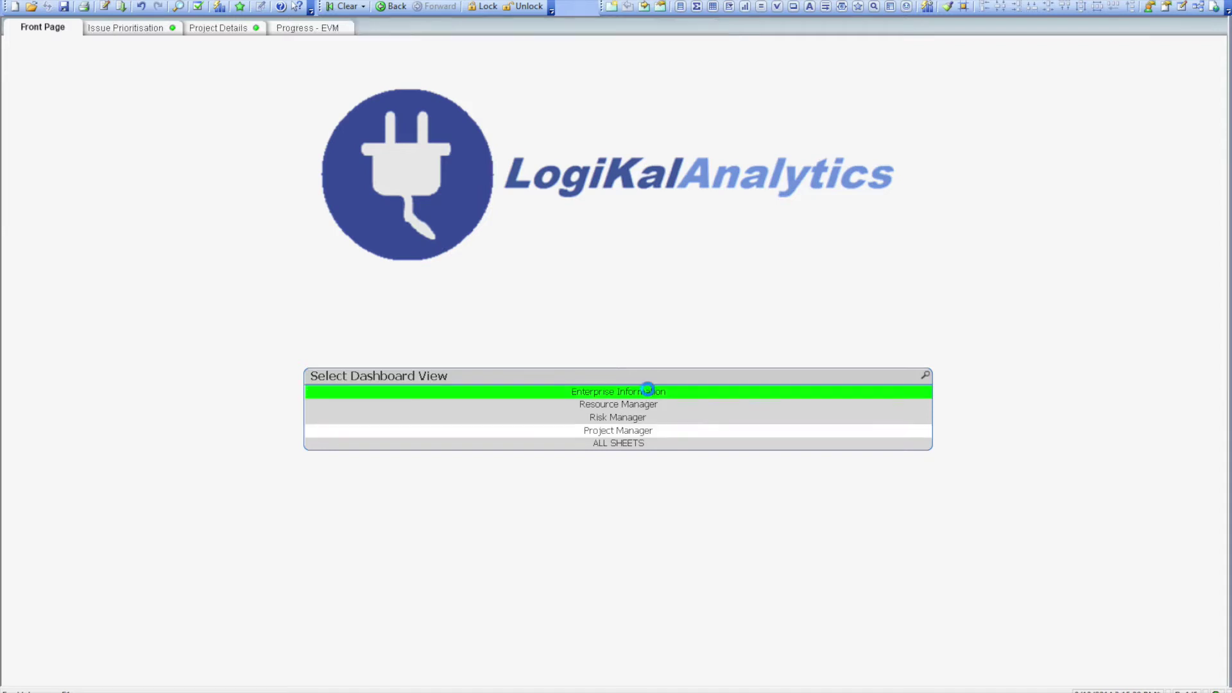
left_click(645, 406)
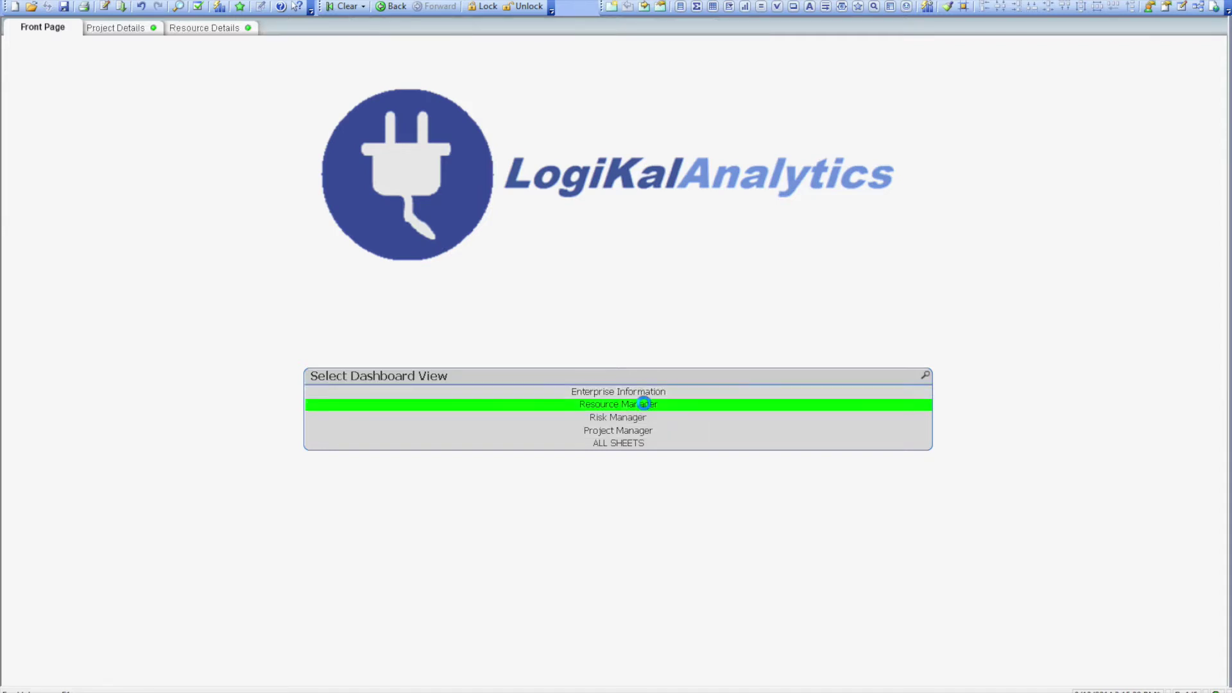
left_click(640, 418)
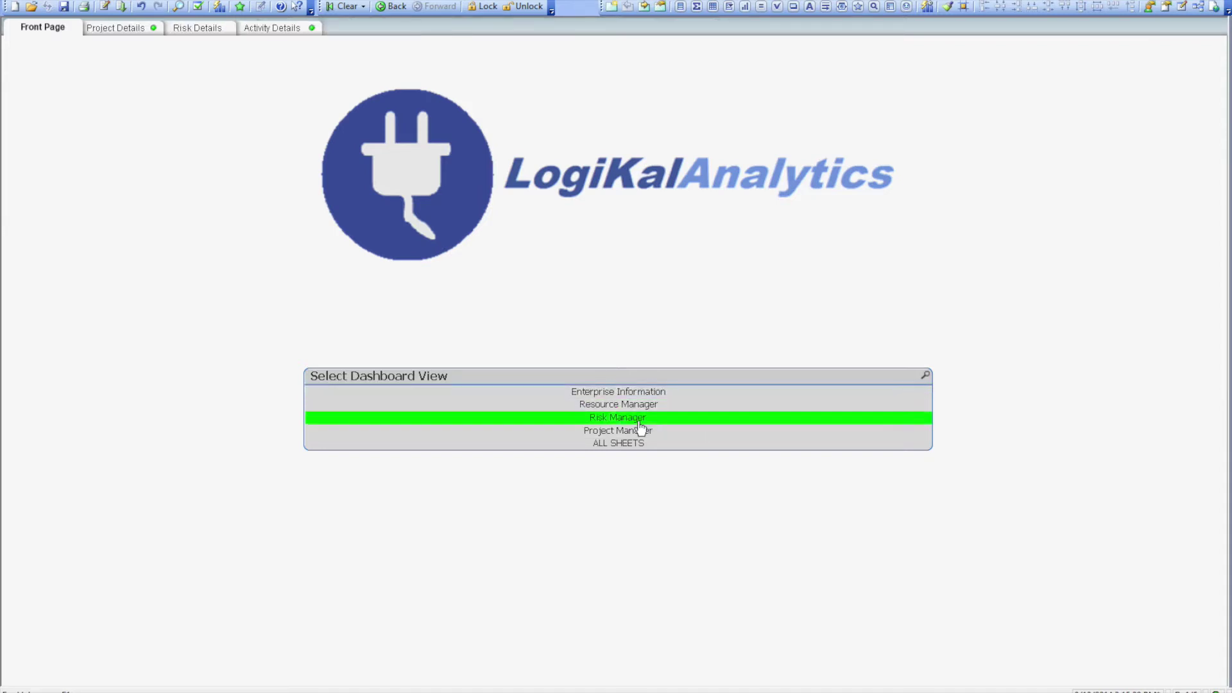
left_click(639, 435)
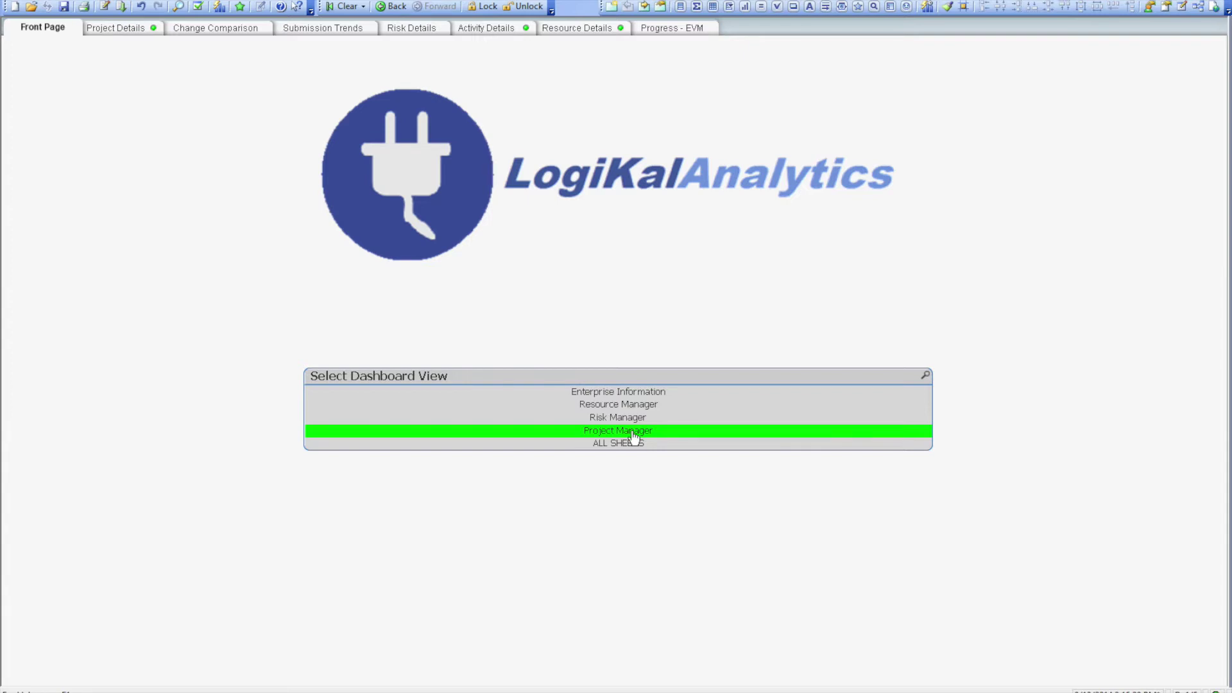
left_click(605, 393)
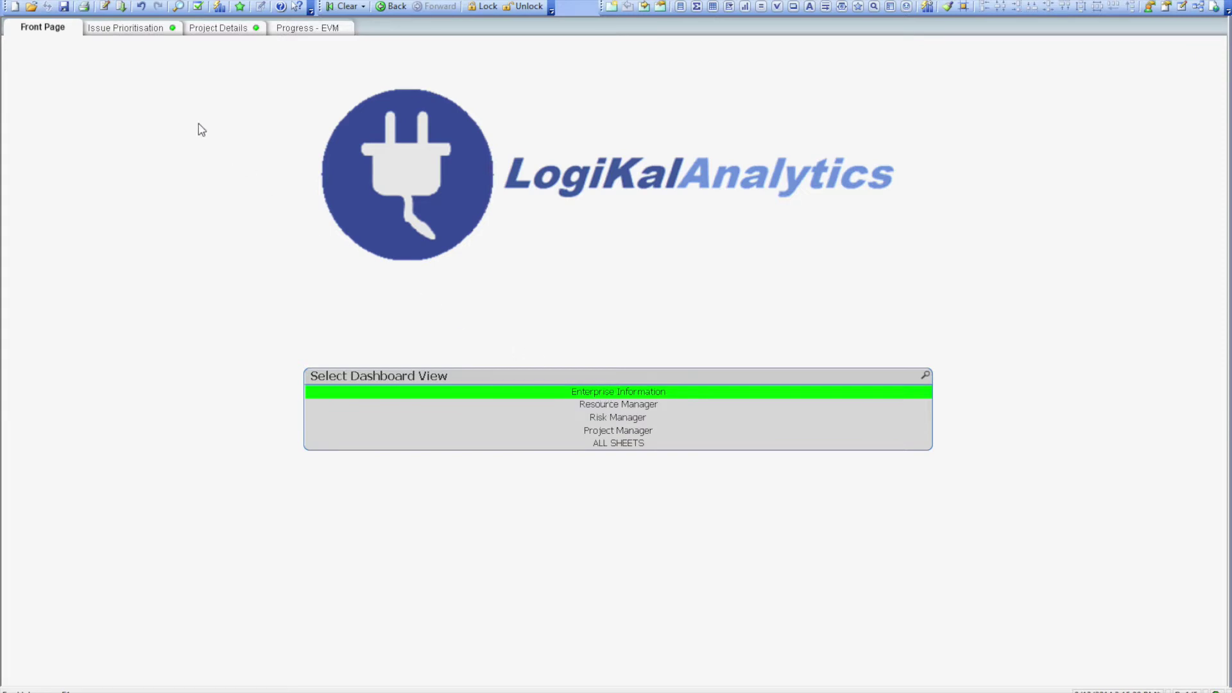
left_click(132, 29)
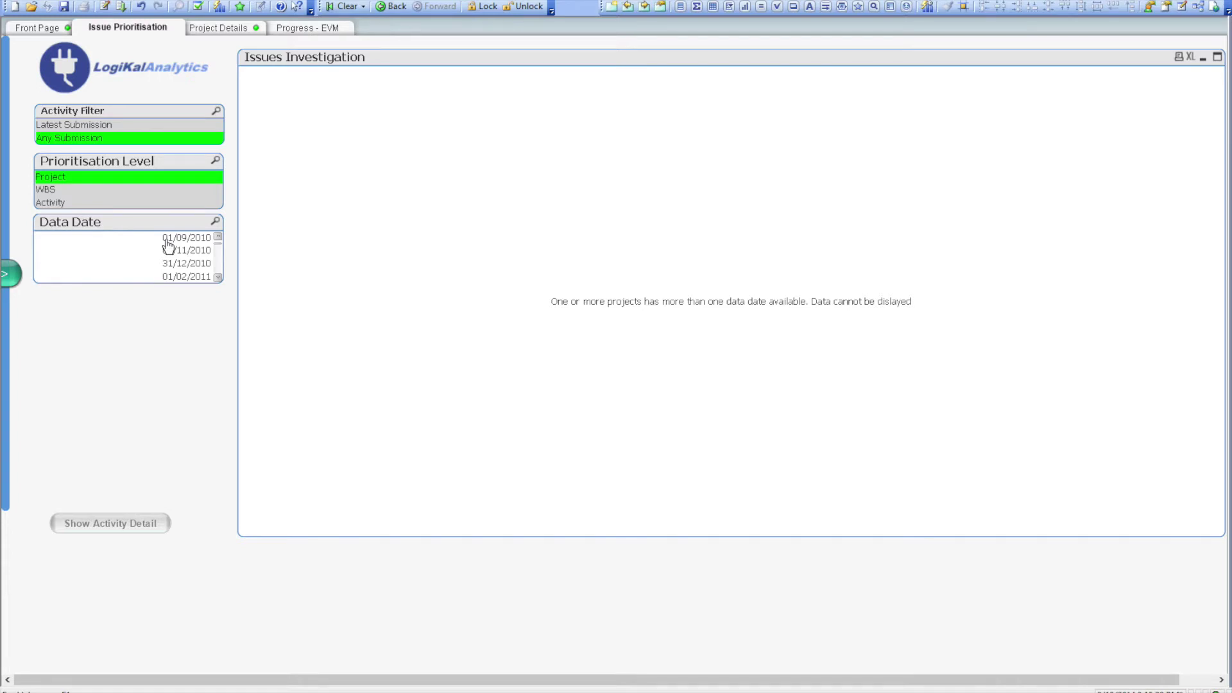
Step: Filter the activity data to Latest Submission and sort Issues Investigation by Project name
left_click(107, 128)
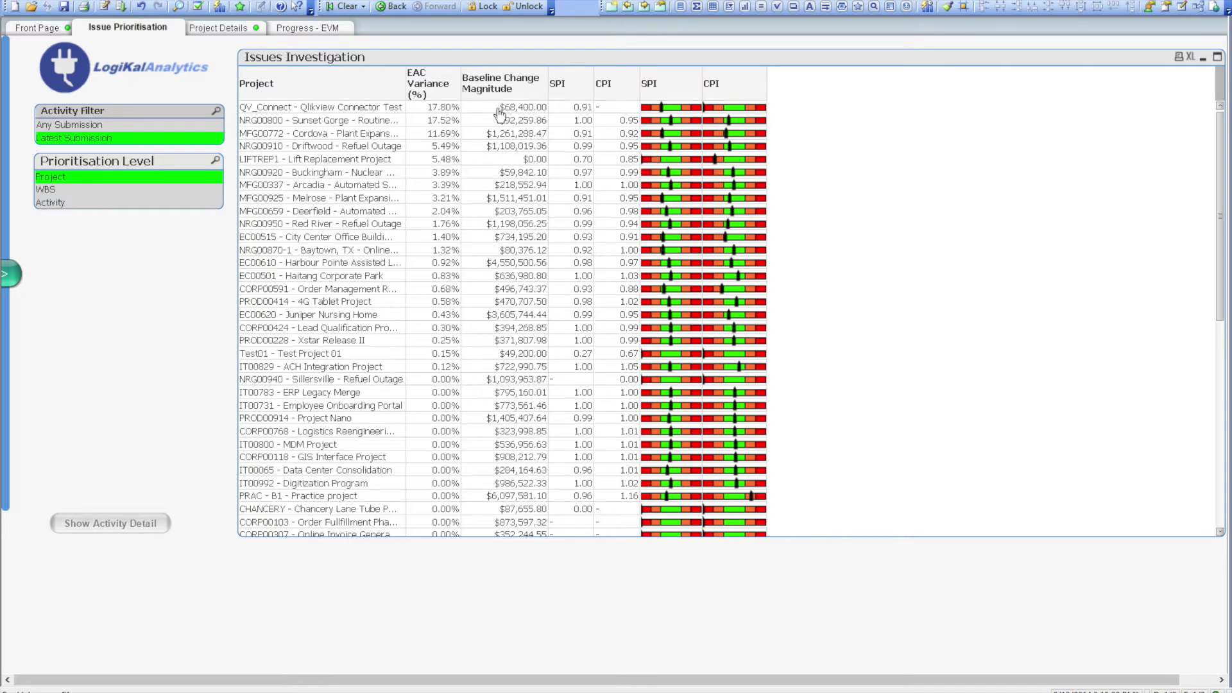
double_click(358, 90)
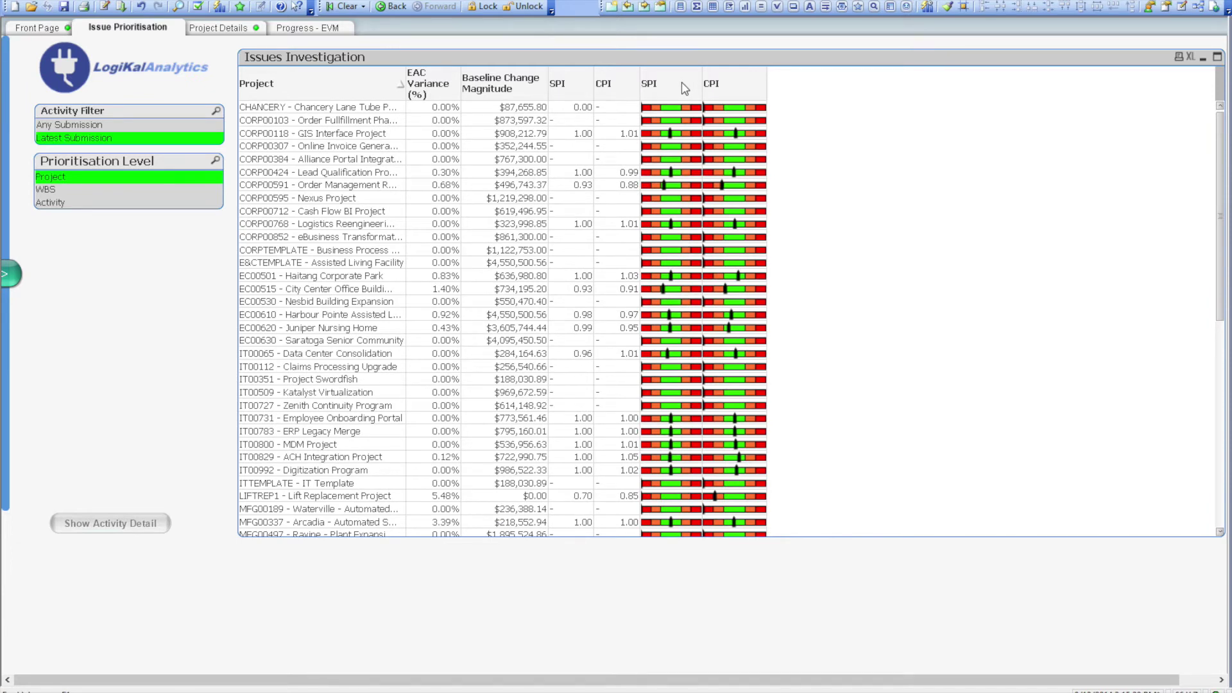
Step: Try CPI and EAC Variance sorts, then rank the projects by SPI, lowest first
double_click(736, 88)
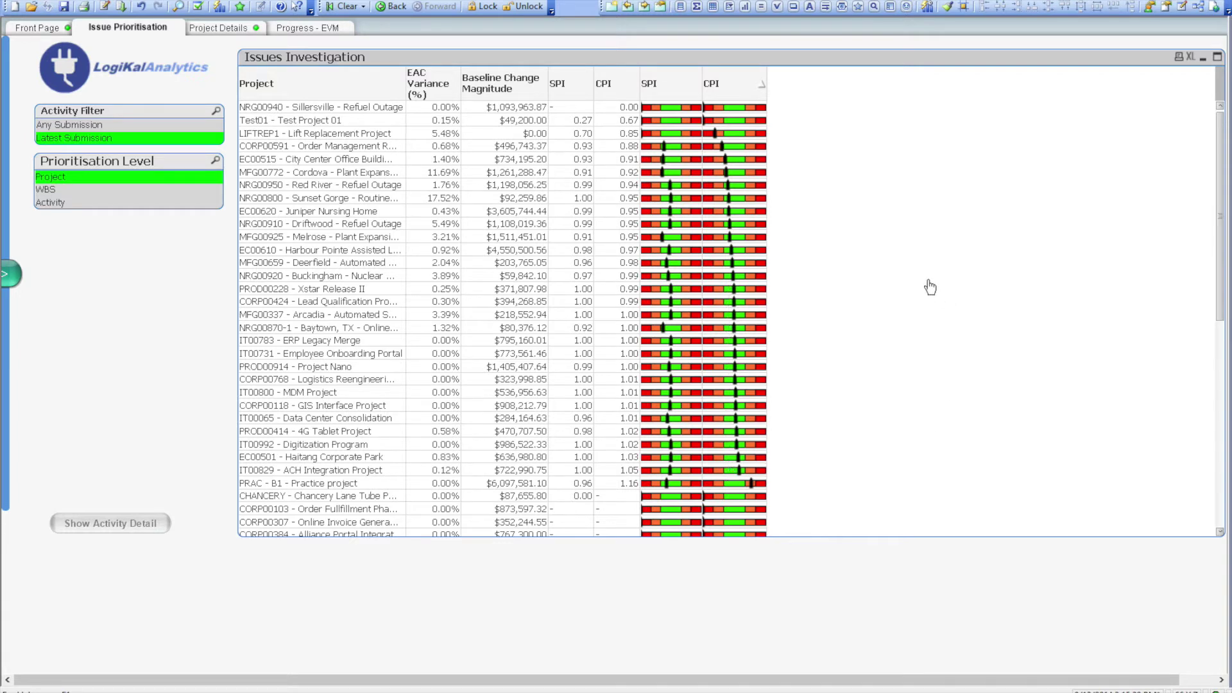
double_click(436, 87)
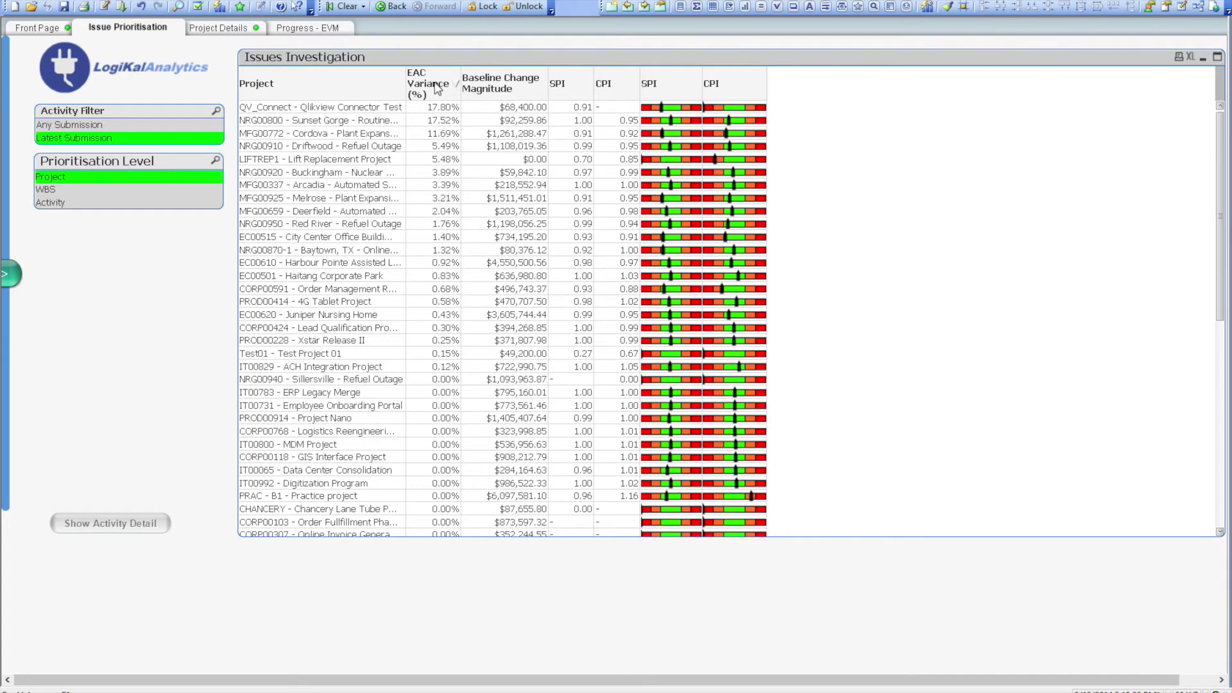
left_click(660, 92)
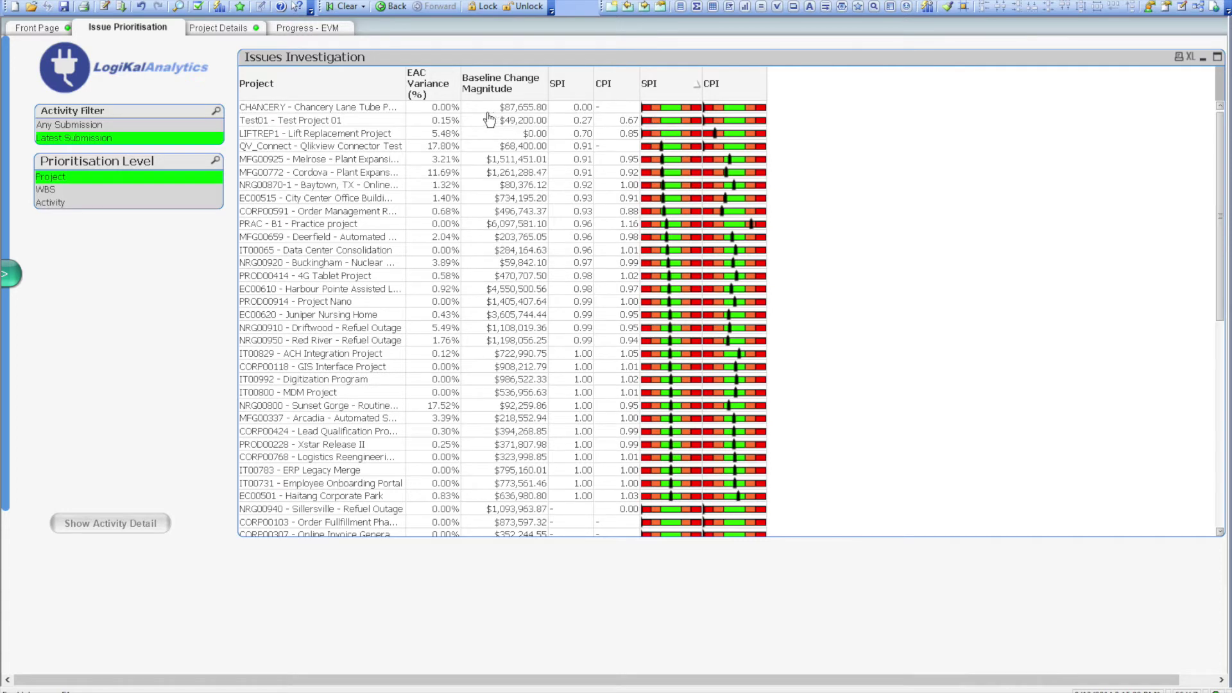
Step: Select LIFTREP1 - Lift Replacement Project and set the Prioritisation Level to WBS
left_click(326, 133)
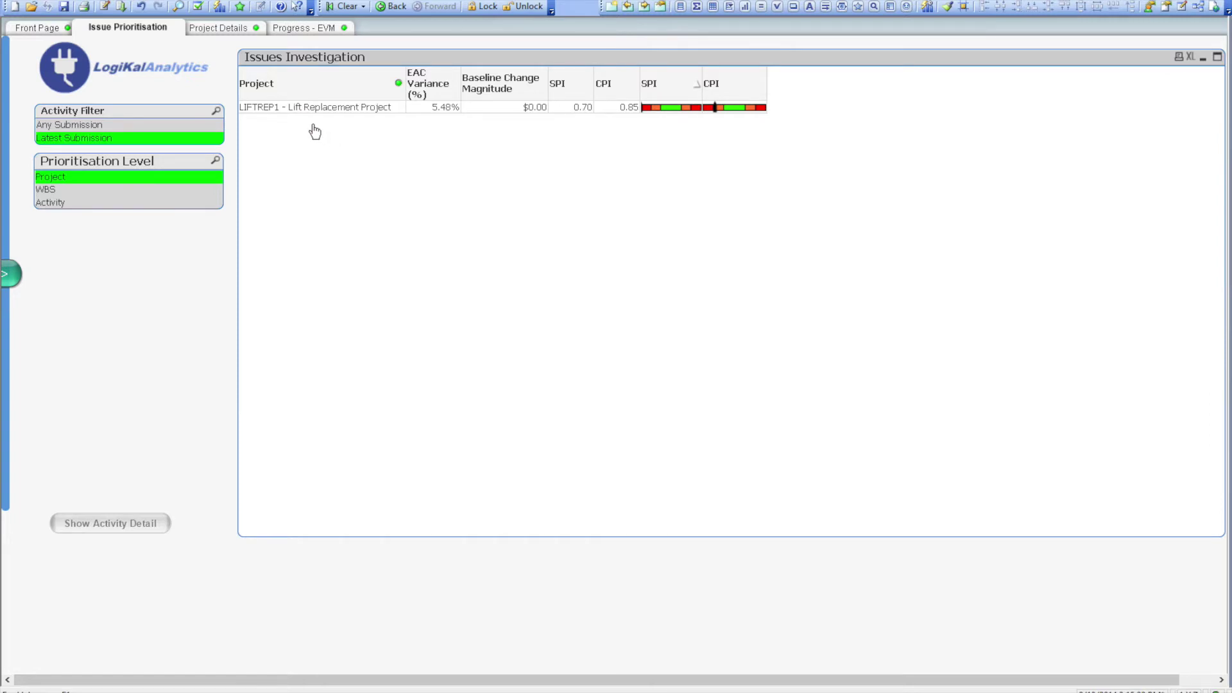
left_click(57, 191)
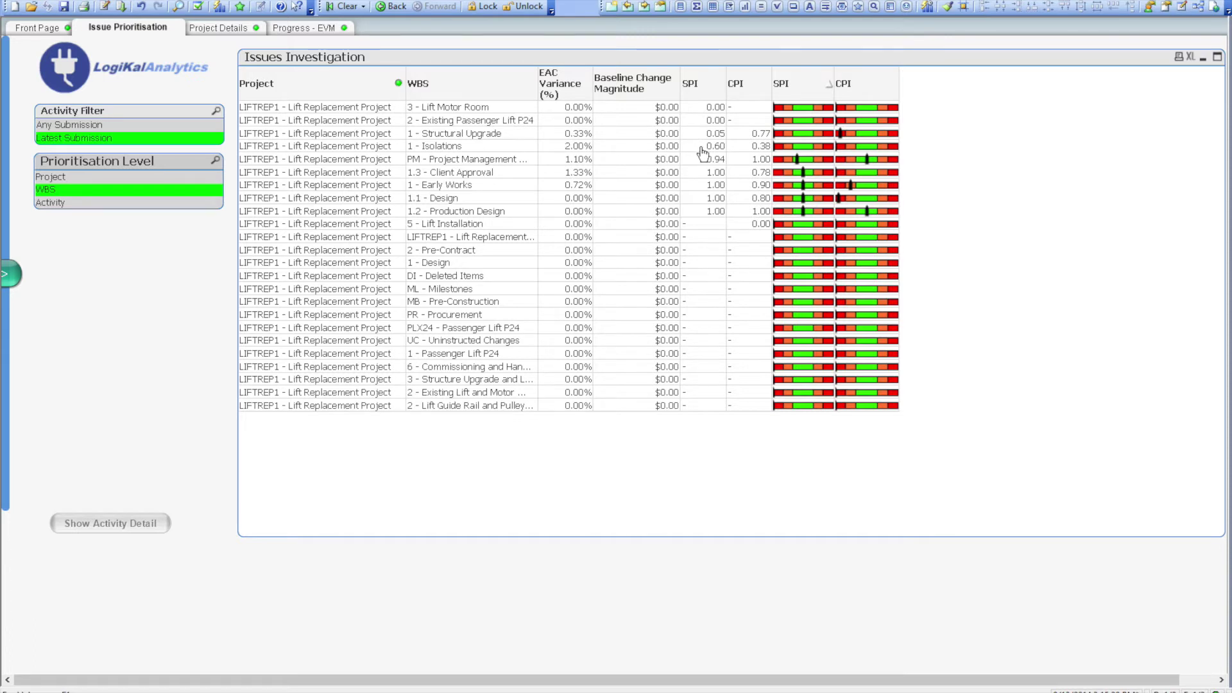
Step: Pick 1 - Structural Upgrade, sort its activities by Long Running Duration then SPI, and select A2220
left_click(510, 133)
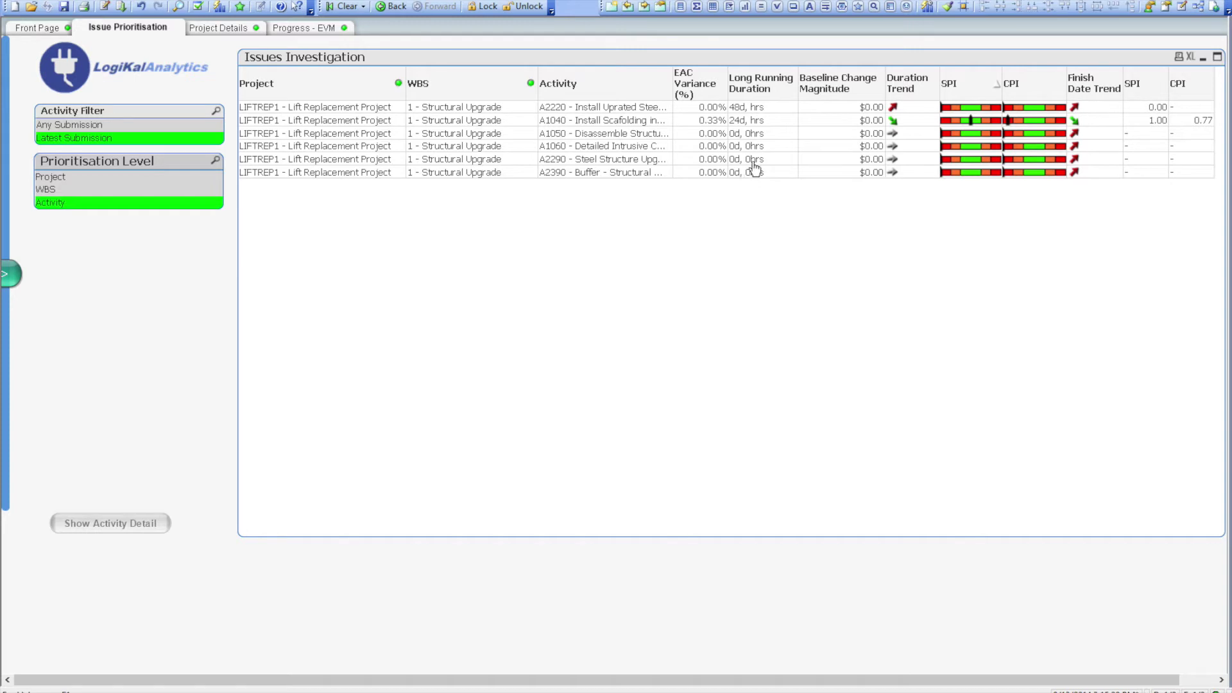
left_click(778, 93)
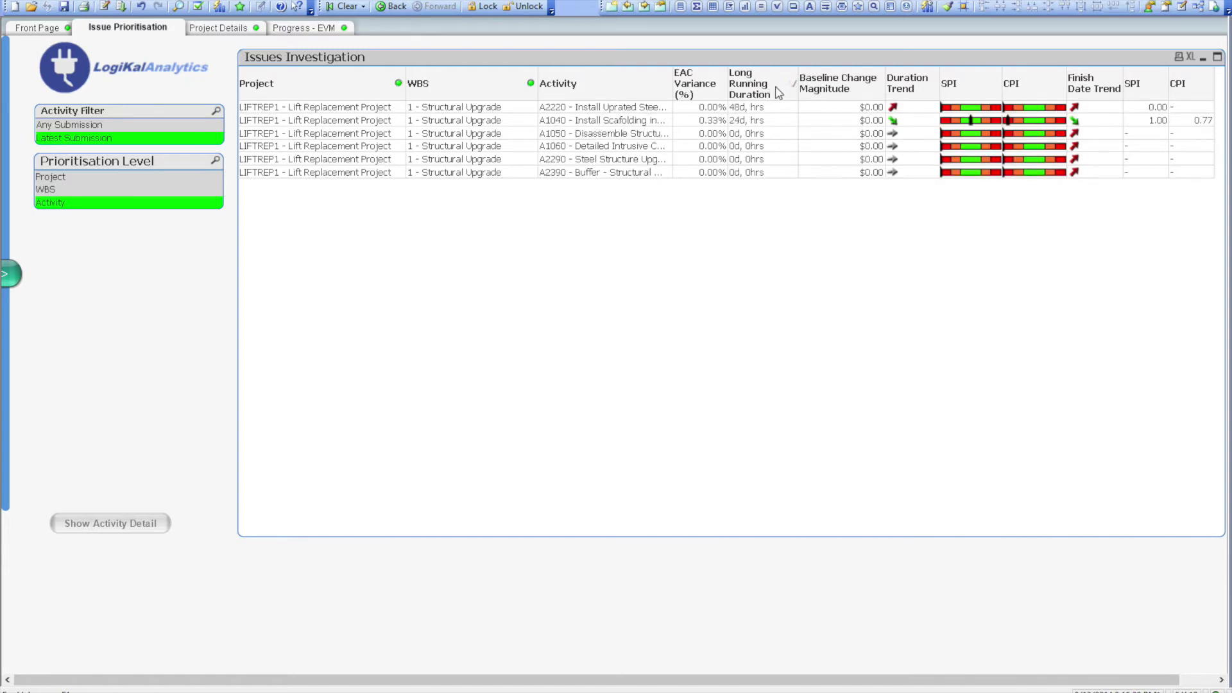
left_click(962, 93)
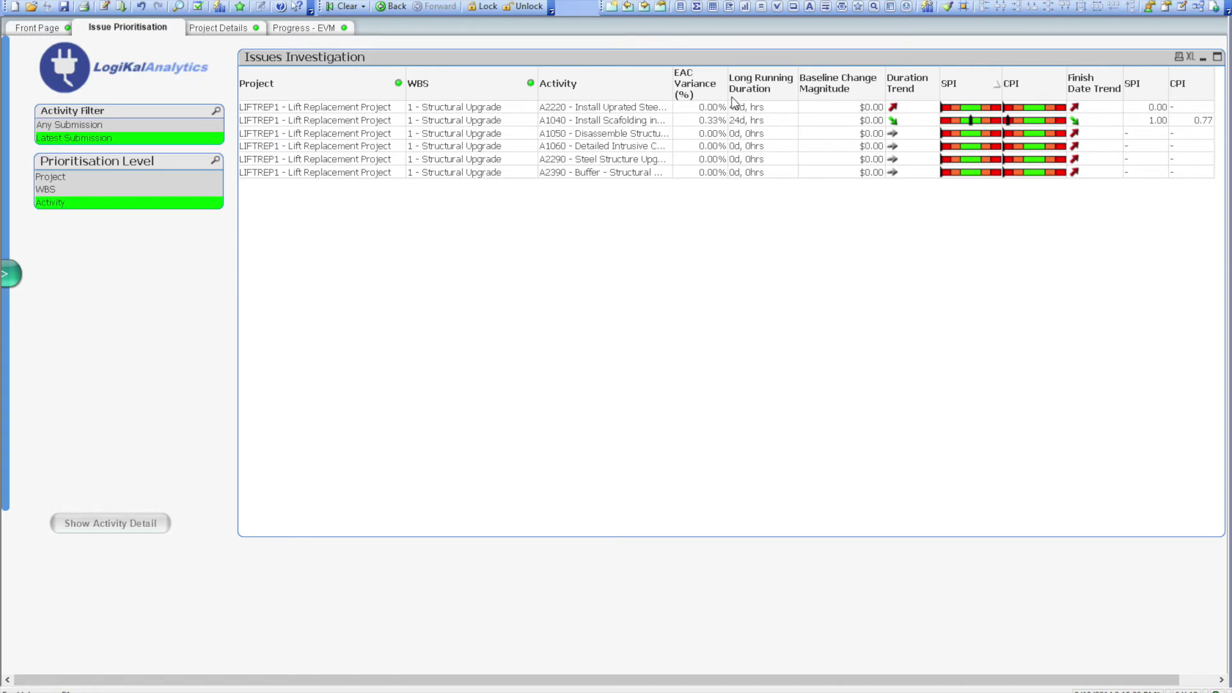
left_click(626, 108)
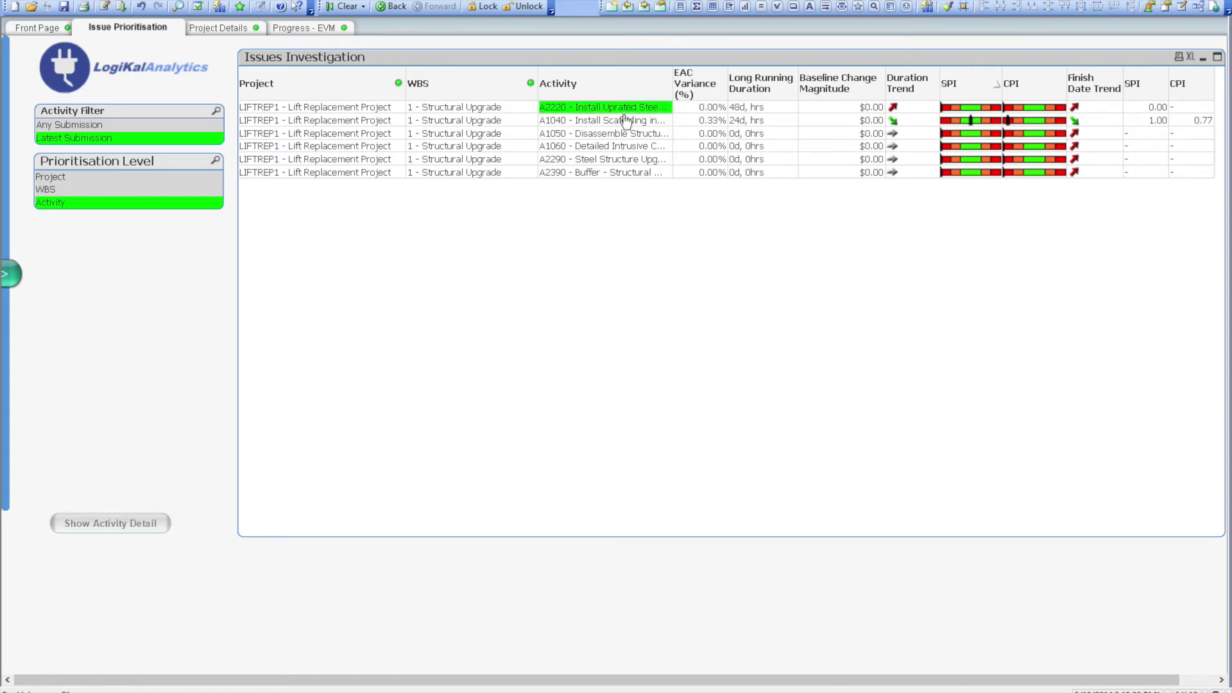
Step: Add A1040 to the A2220 selection, export the two-row table to Excel, then close Excel
left_click(623, 120)
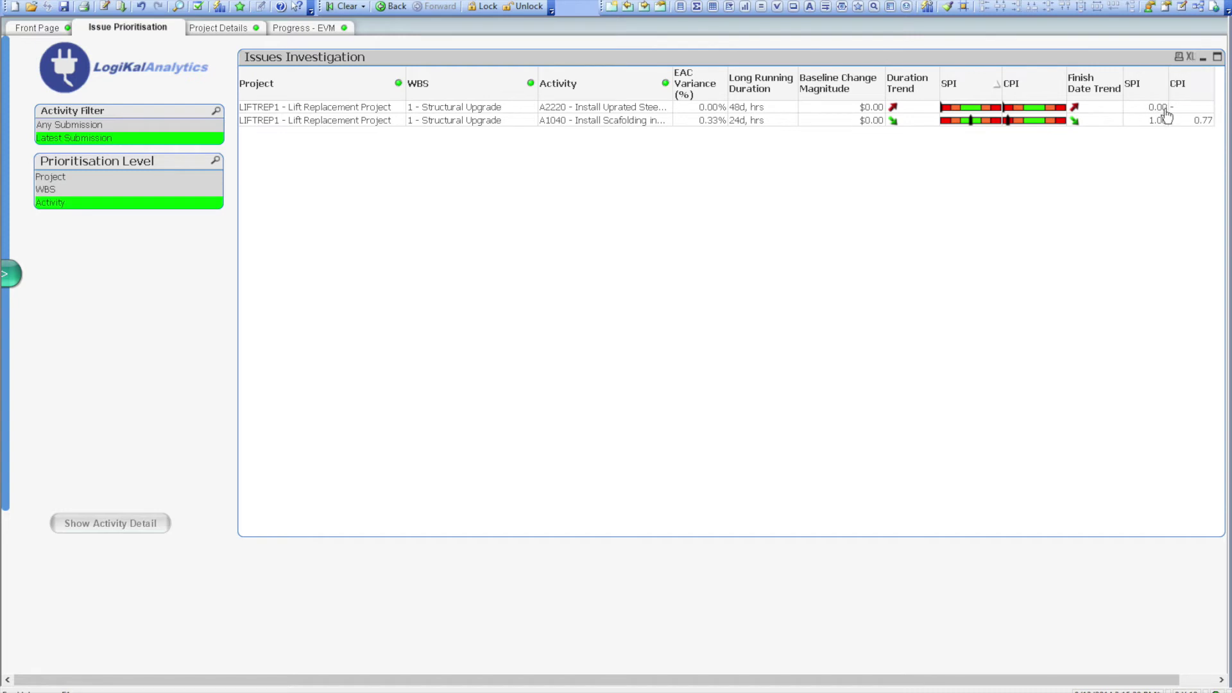
left_click(1189, 57)
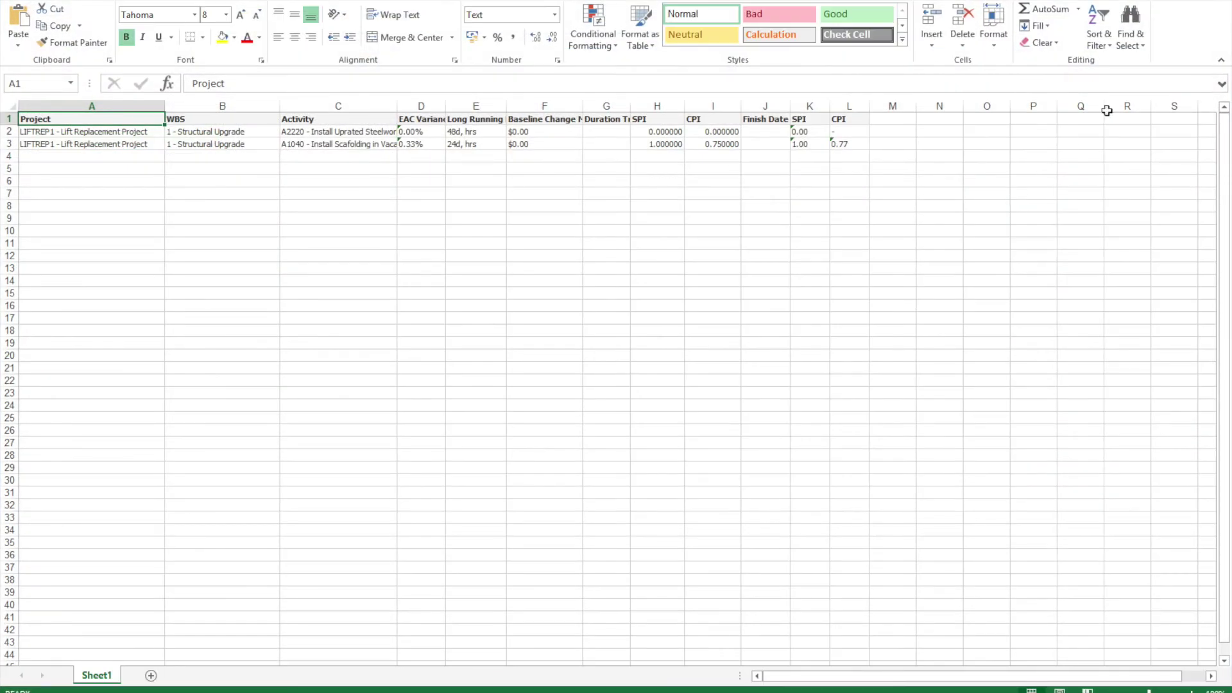
left_click(1215, 9)
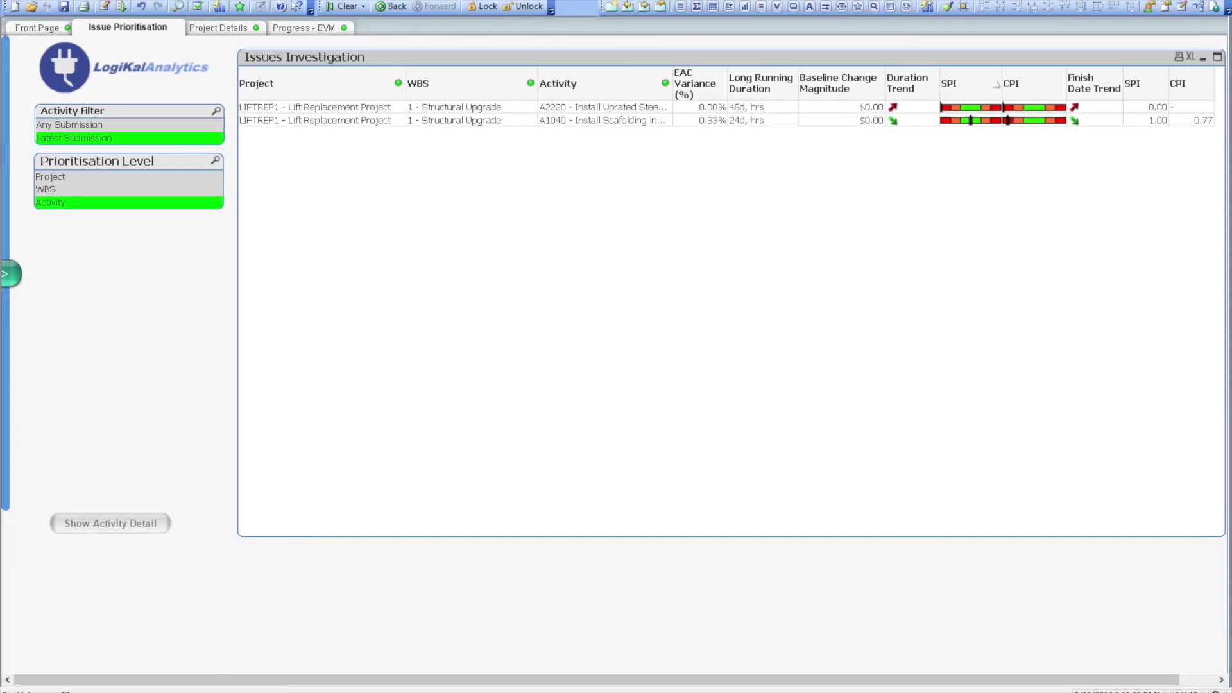
left_click(240, 6)
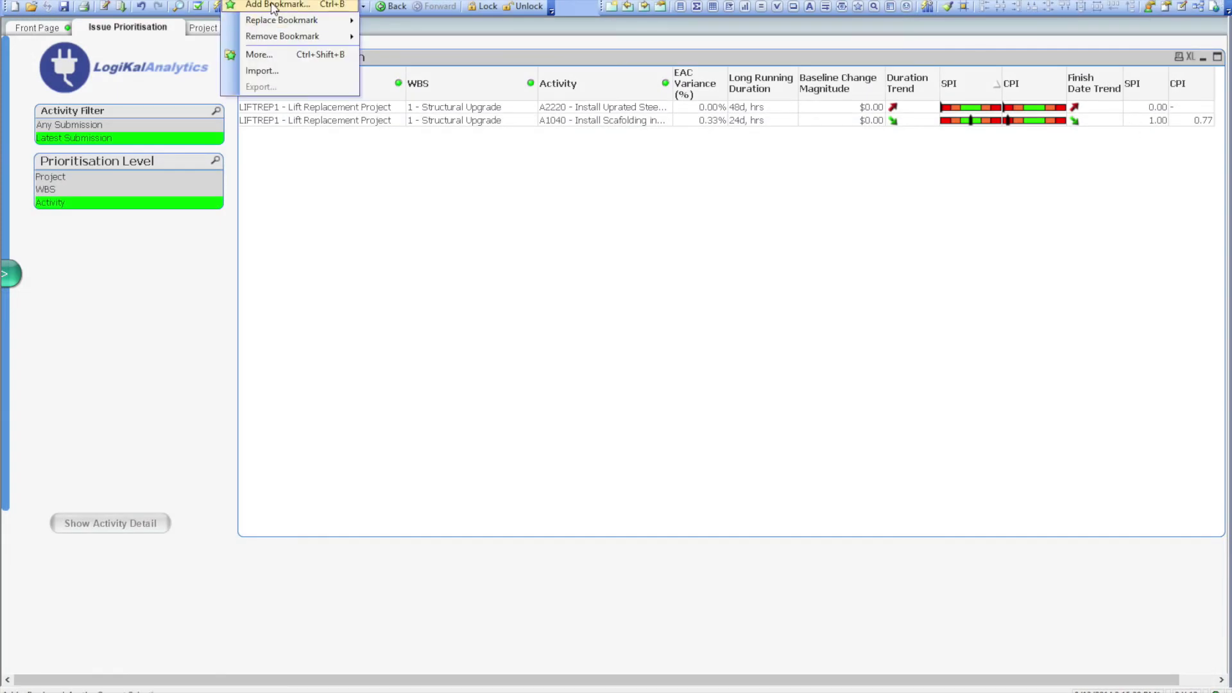
left_click(455, 198)
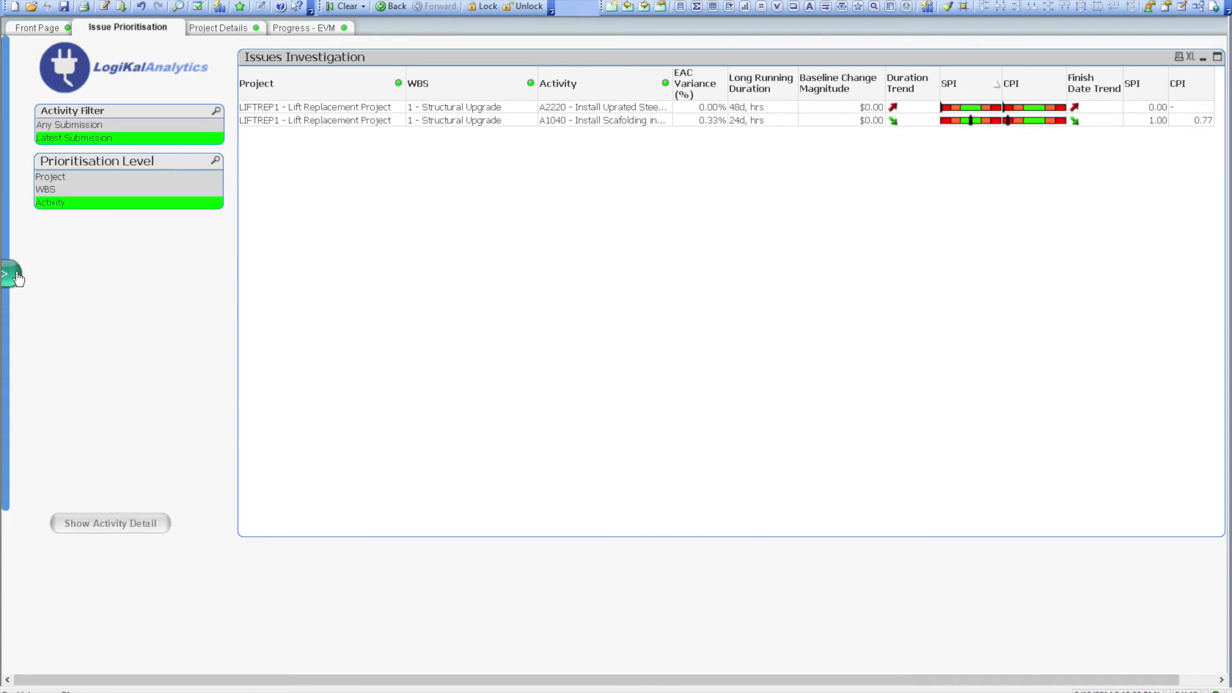
left_click(18, 278)
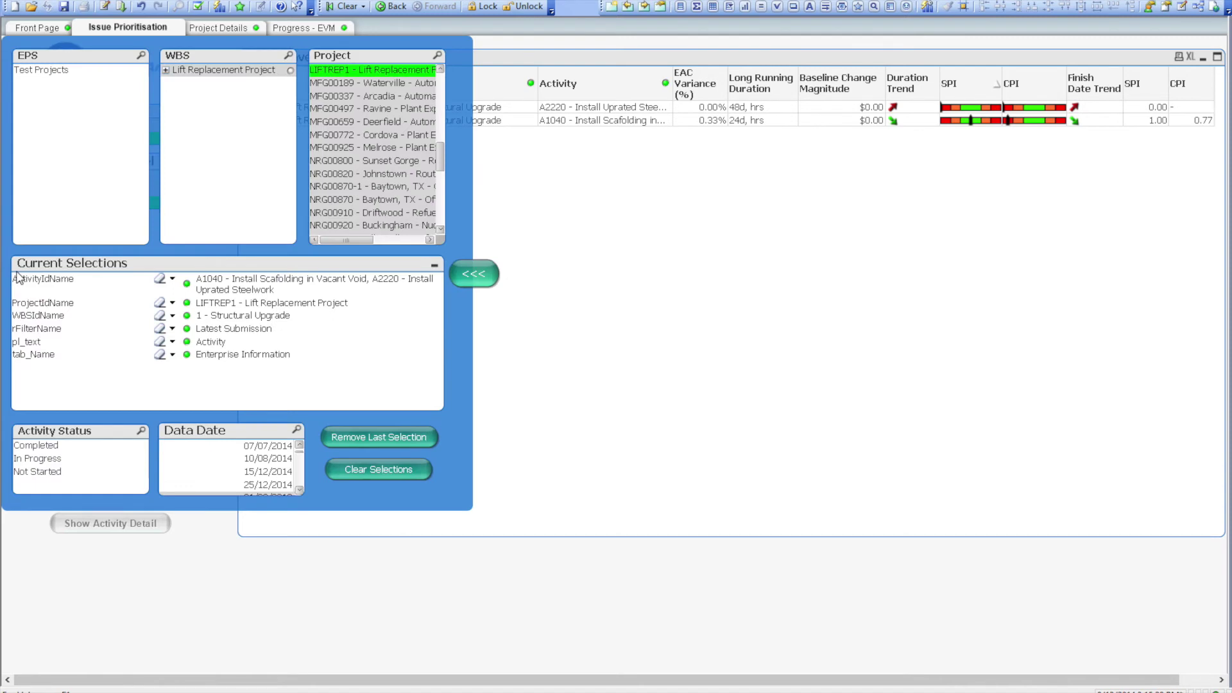
Step: Clear the ActivityIdName and WBSIdName selections and collapse the selections panel
left_click(159, 282)
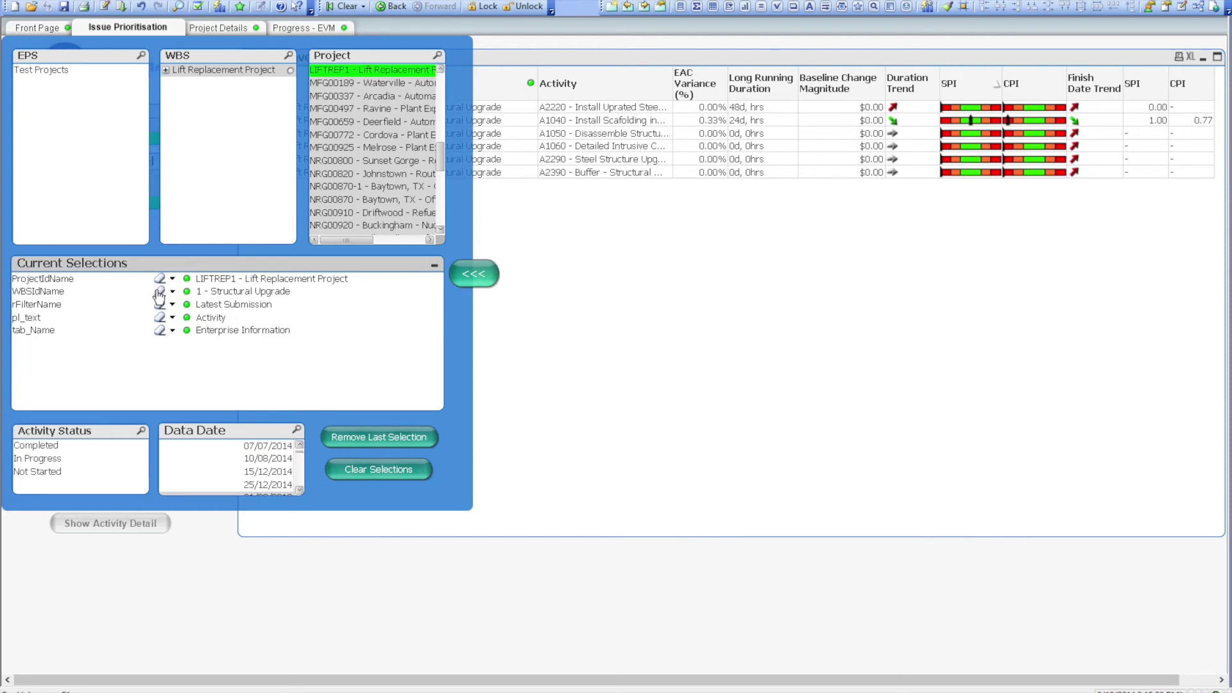
left_click(159, 295)
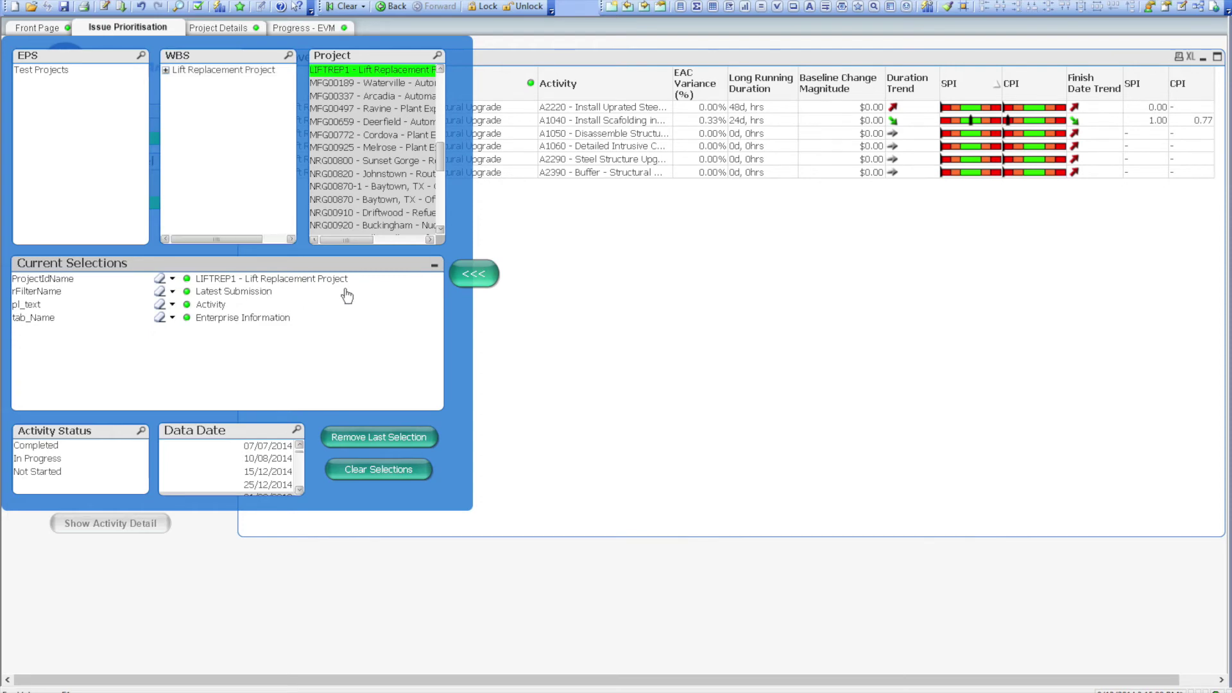
left_click(462, 275)
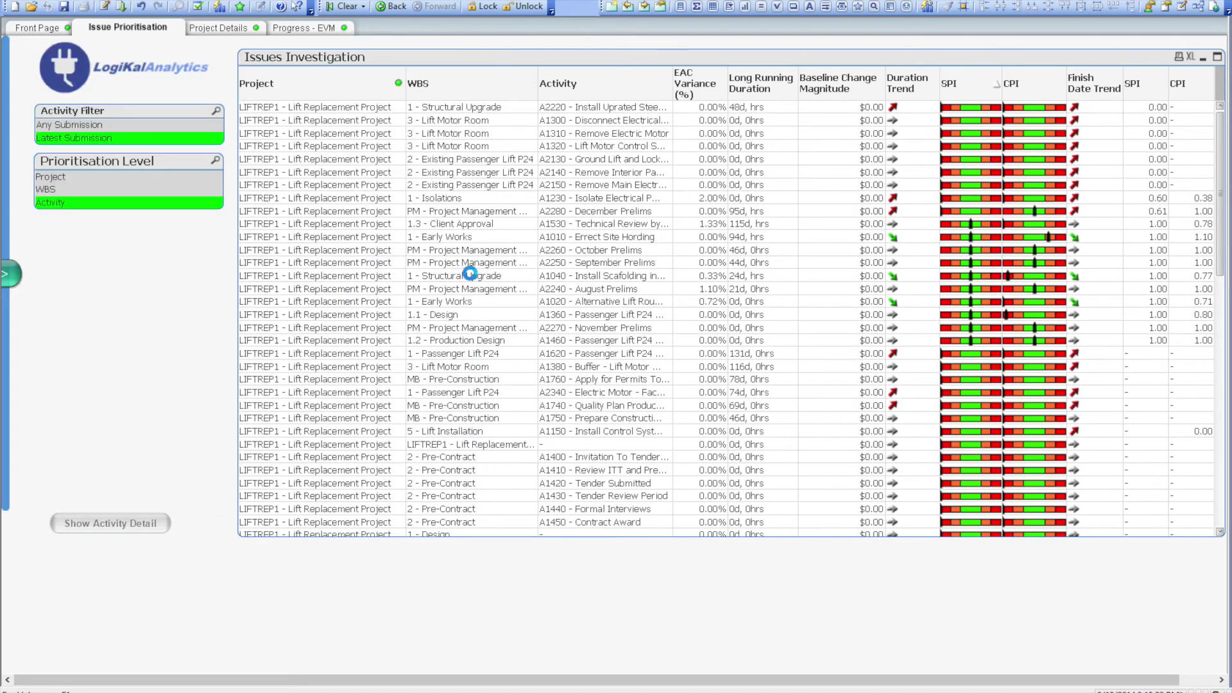
Step: On the Project Details sheet, set the Gantt table's Calendar Detail to Day
left_click(226, 30)
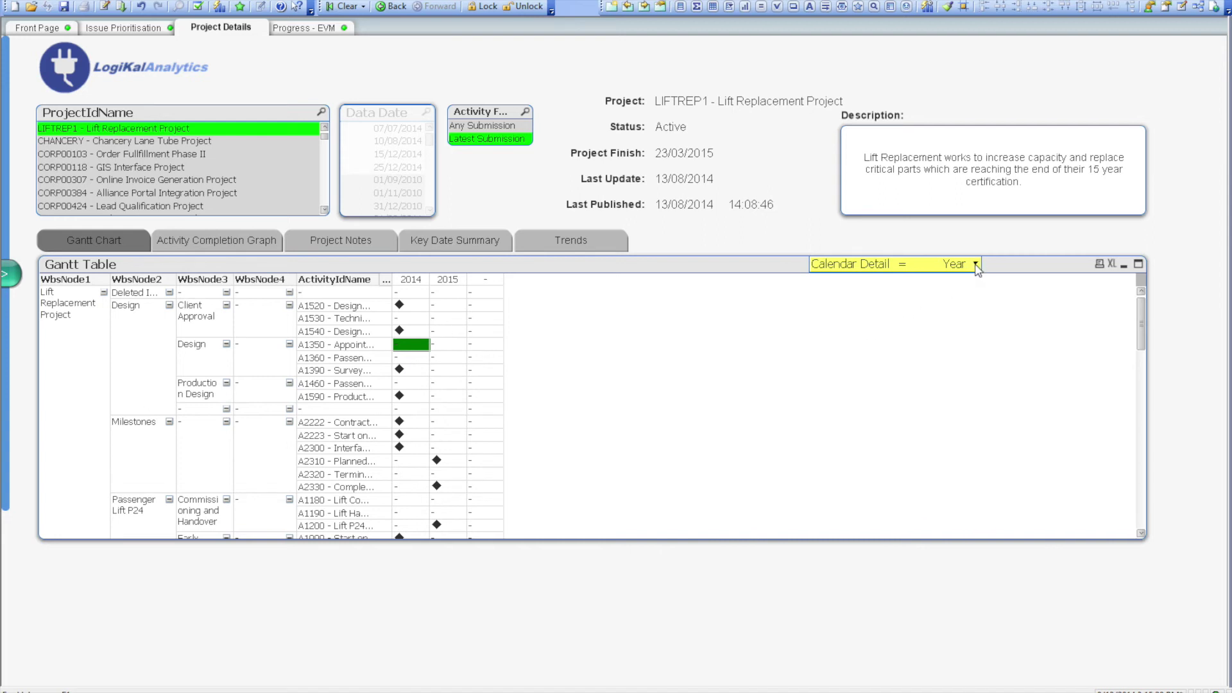
left_click(975, 264)
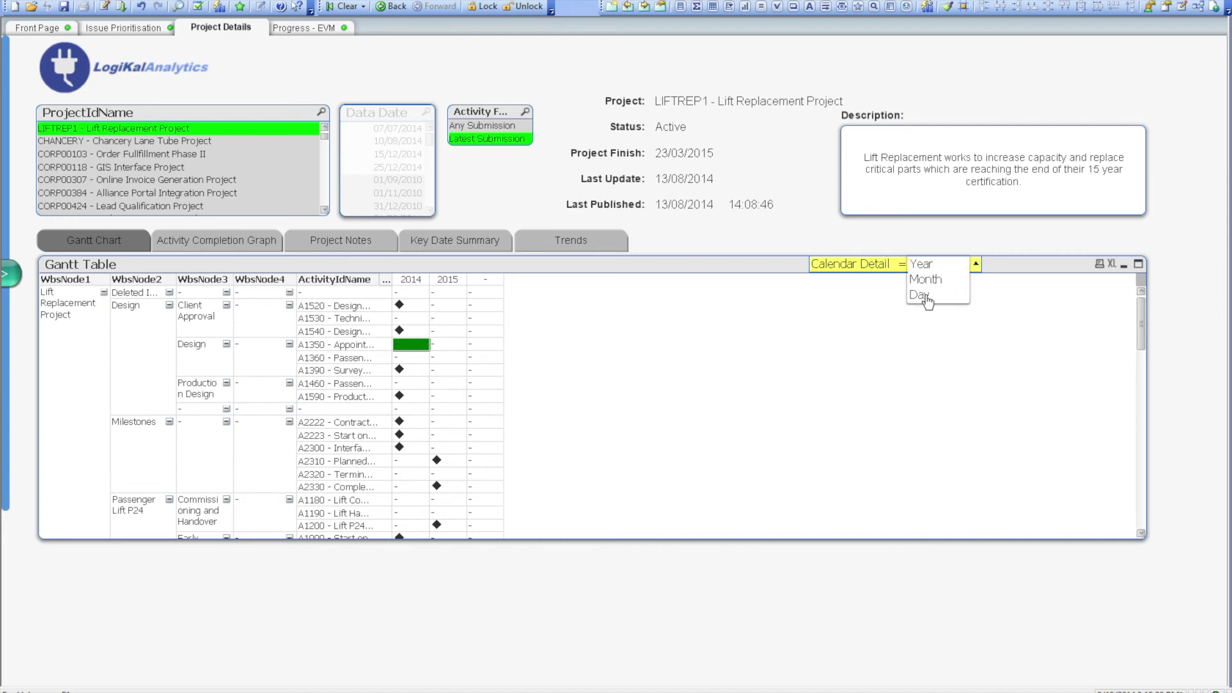
left_click(923, 295)
scroll(597, 404, "down", 8)
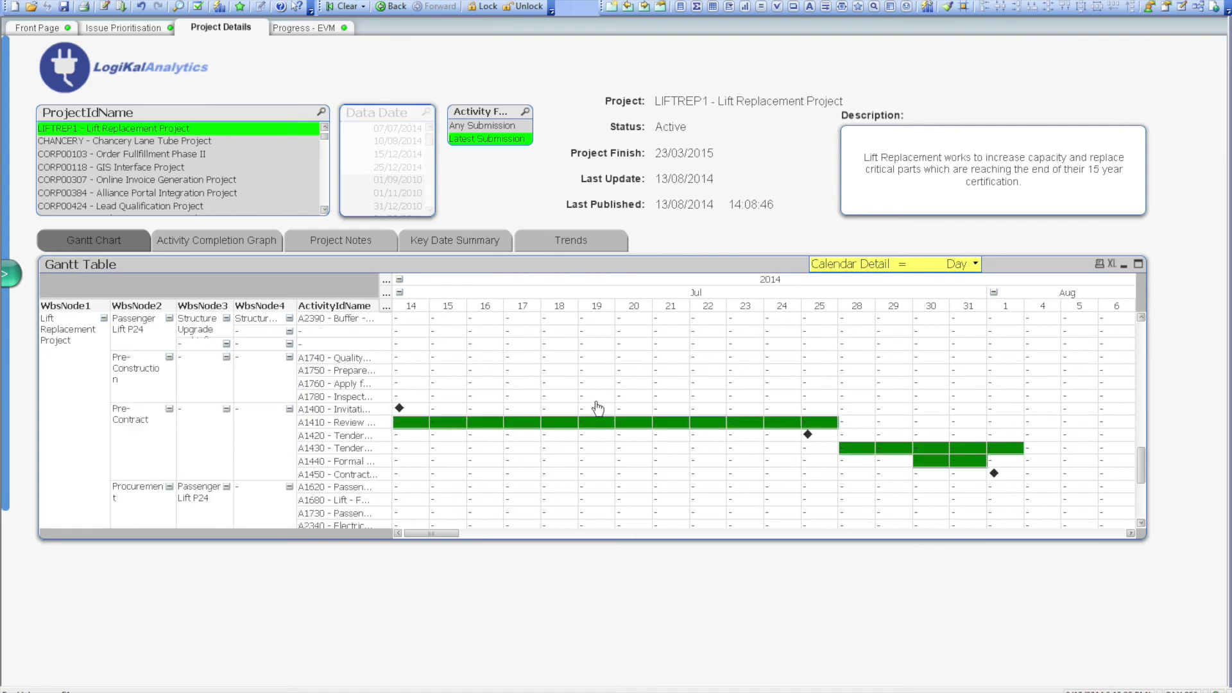
scroll(596, 408, "down", 1)
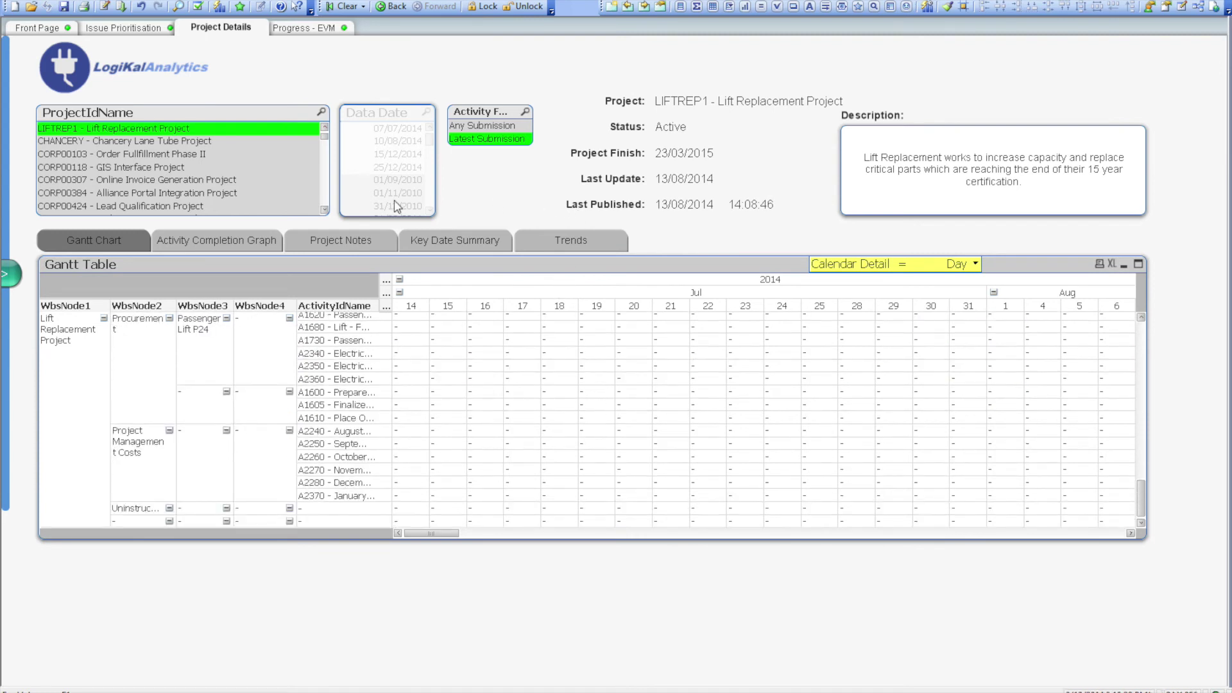
Step: Show the Activity Completion Graph, zoom into a date range, then go Back to the full range
left_click(186, 241)
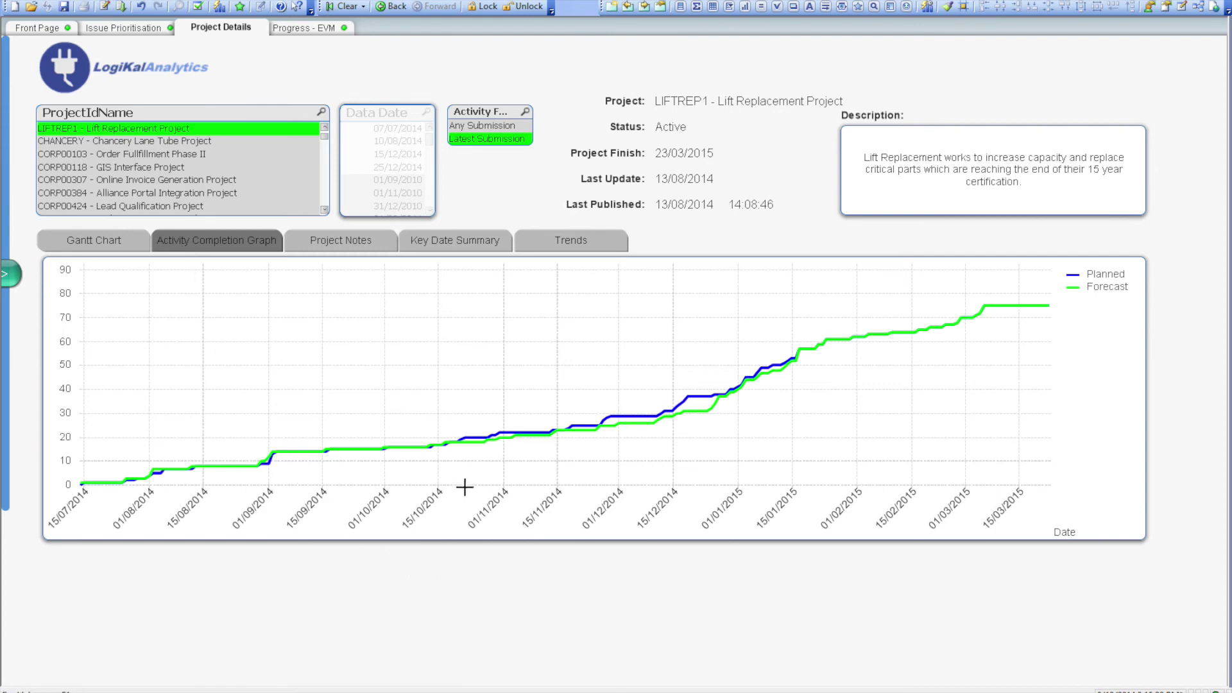
left_click_drag(521, 347, 739, 441)
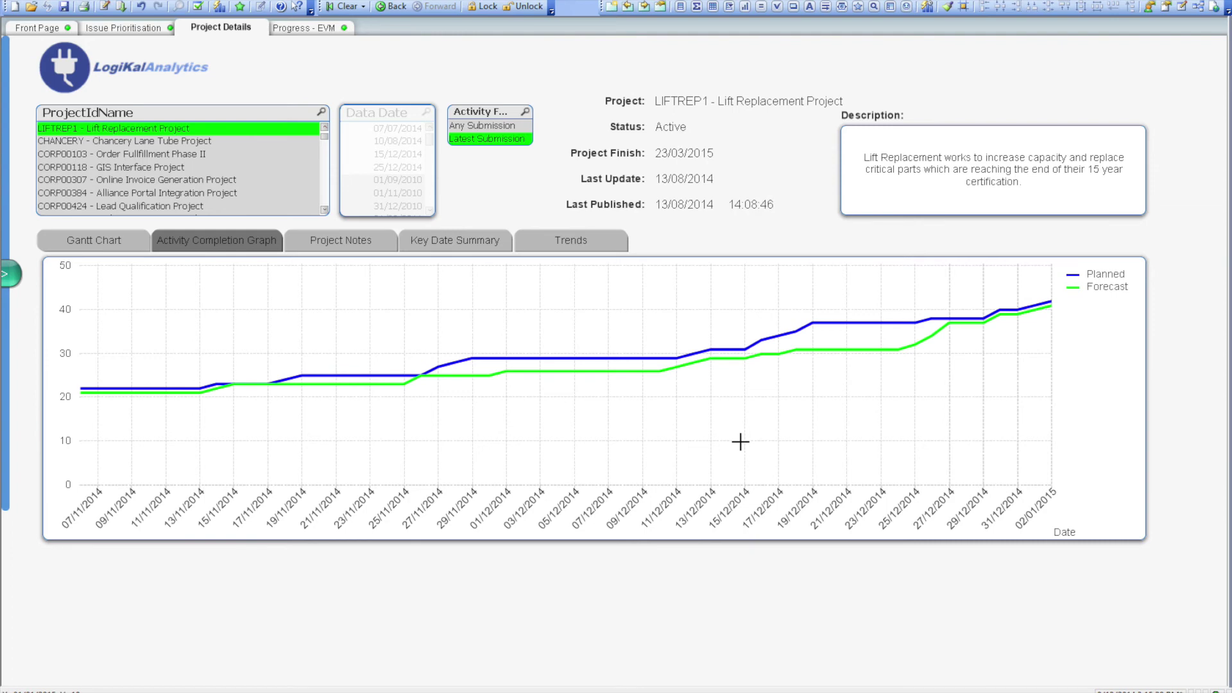
left_click(389, 8)
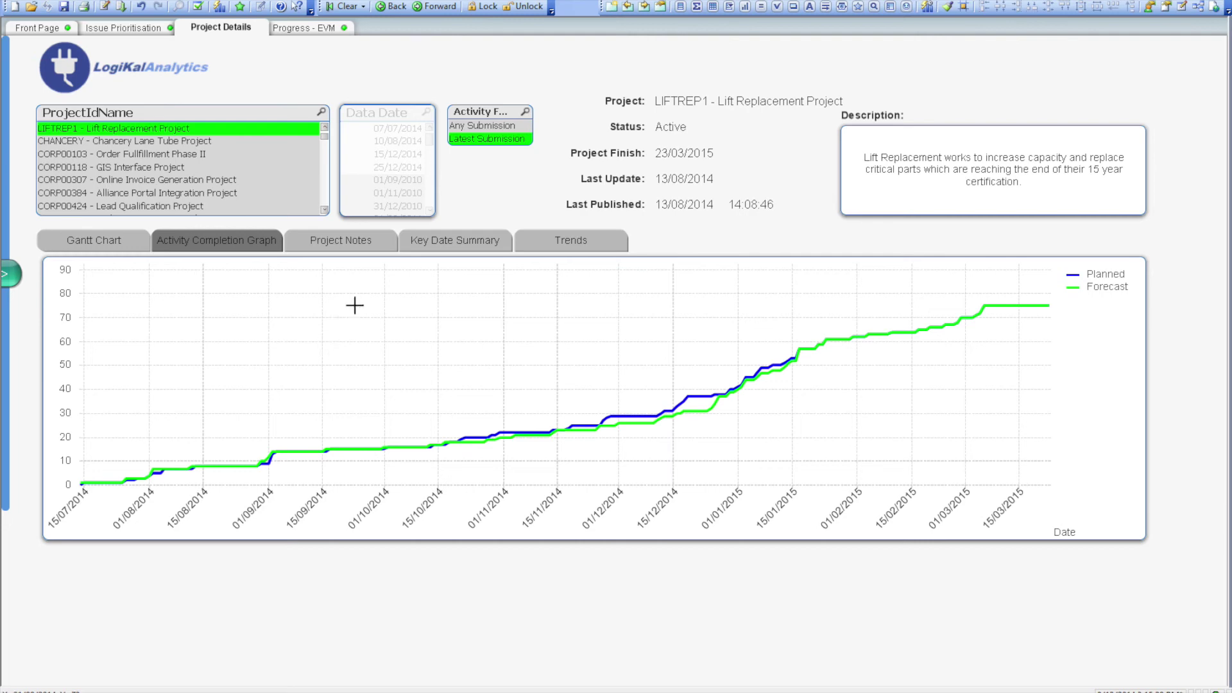
Step: Display the Lift Replacement Project Notes table with its update dates and narrative comments
left_click(368, 247)
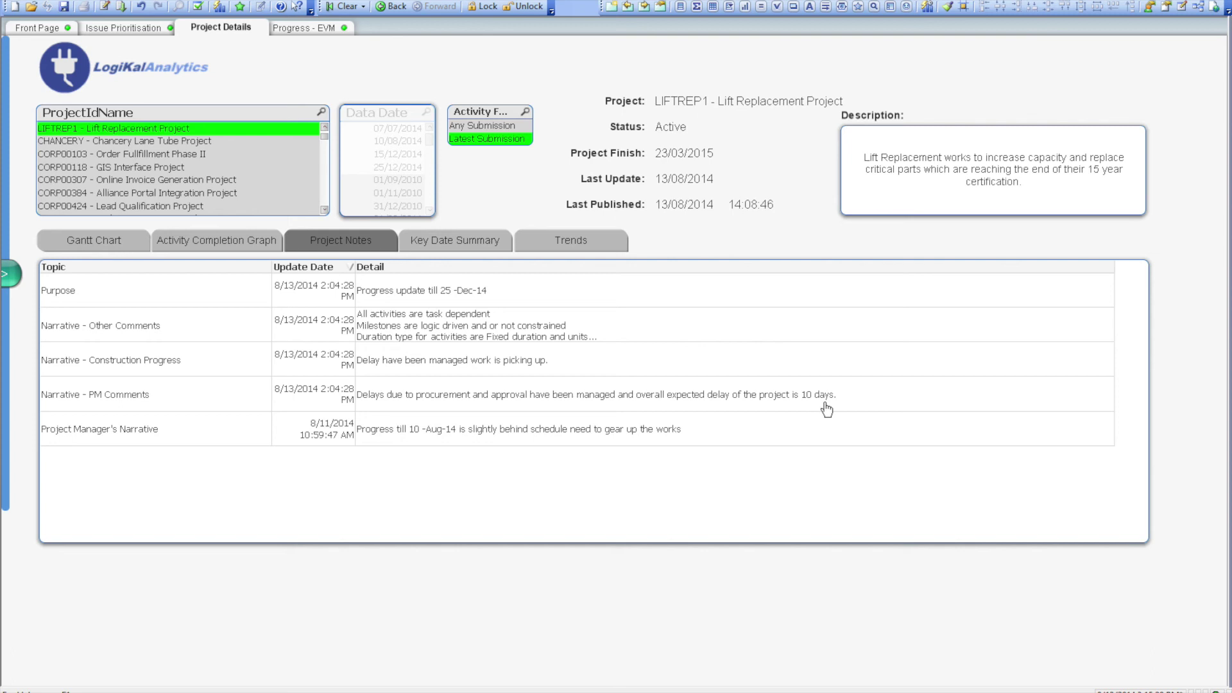
Step: Show the Key Date Summary with baseline, actual and colour-coded forecast dates for six Lift Replacement milestones
left_click(453, 249)
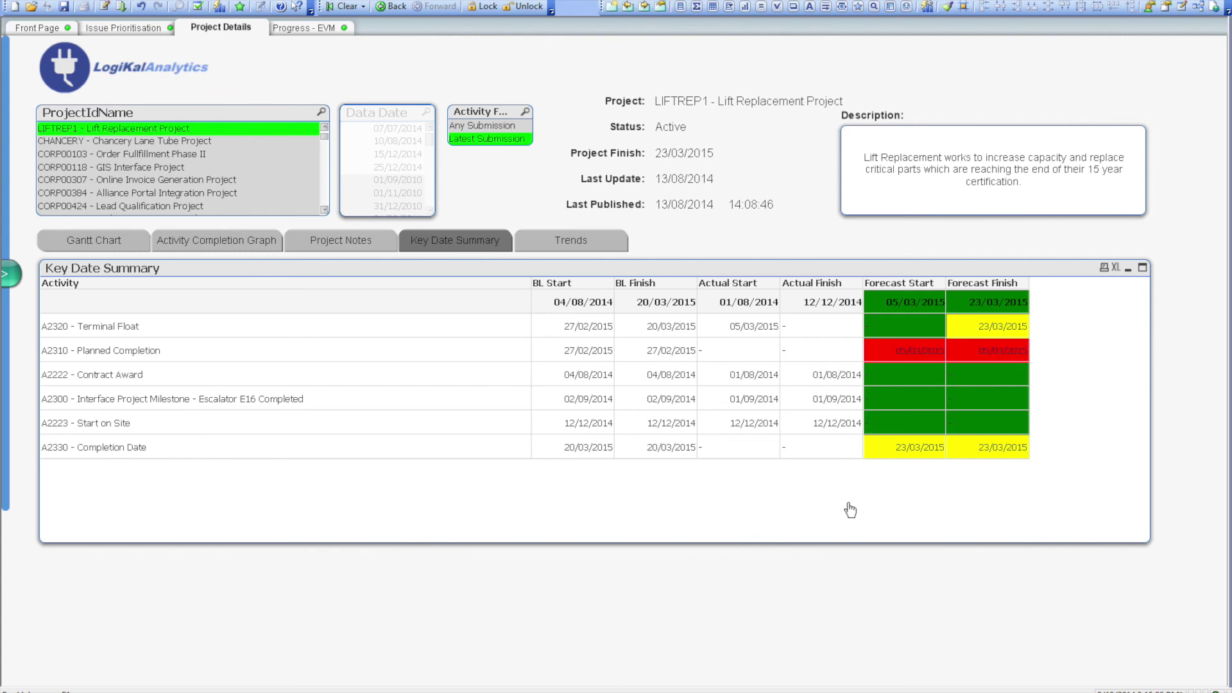
Step: Bring up the Trends chart and switch it from SPI to CPI by Submission
left_click(600, 249)
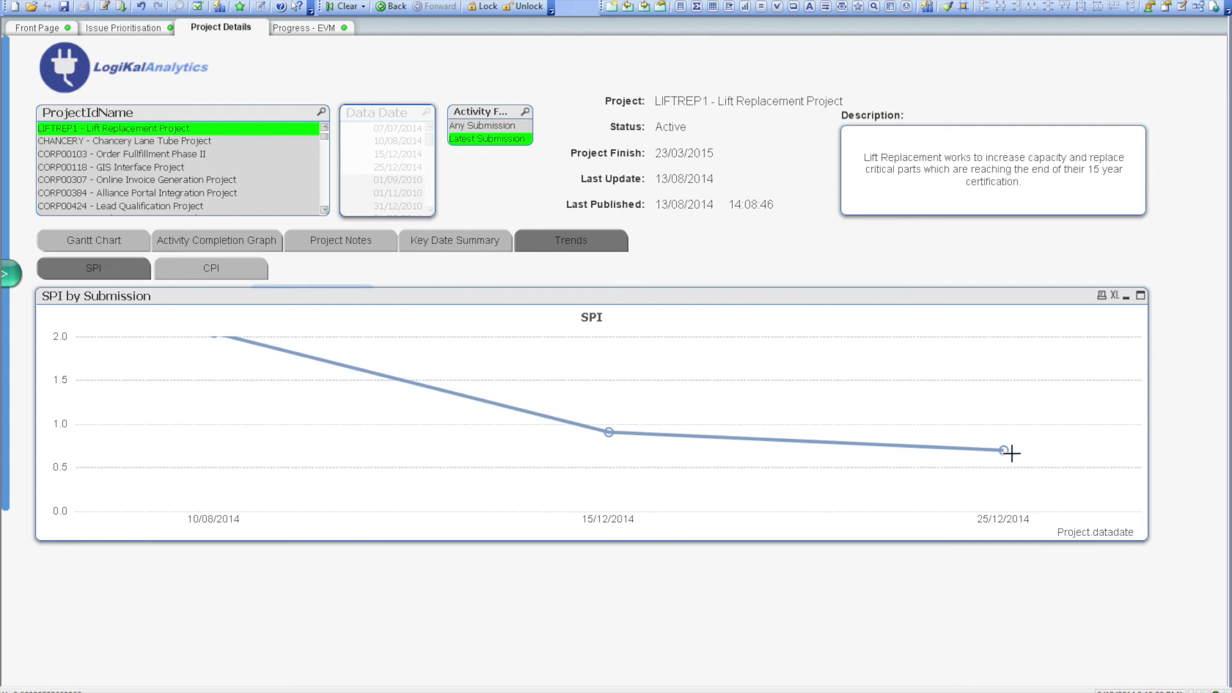
left_click(218, 275)
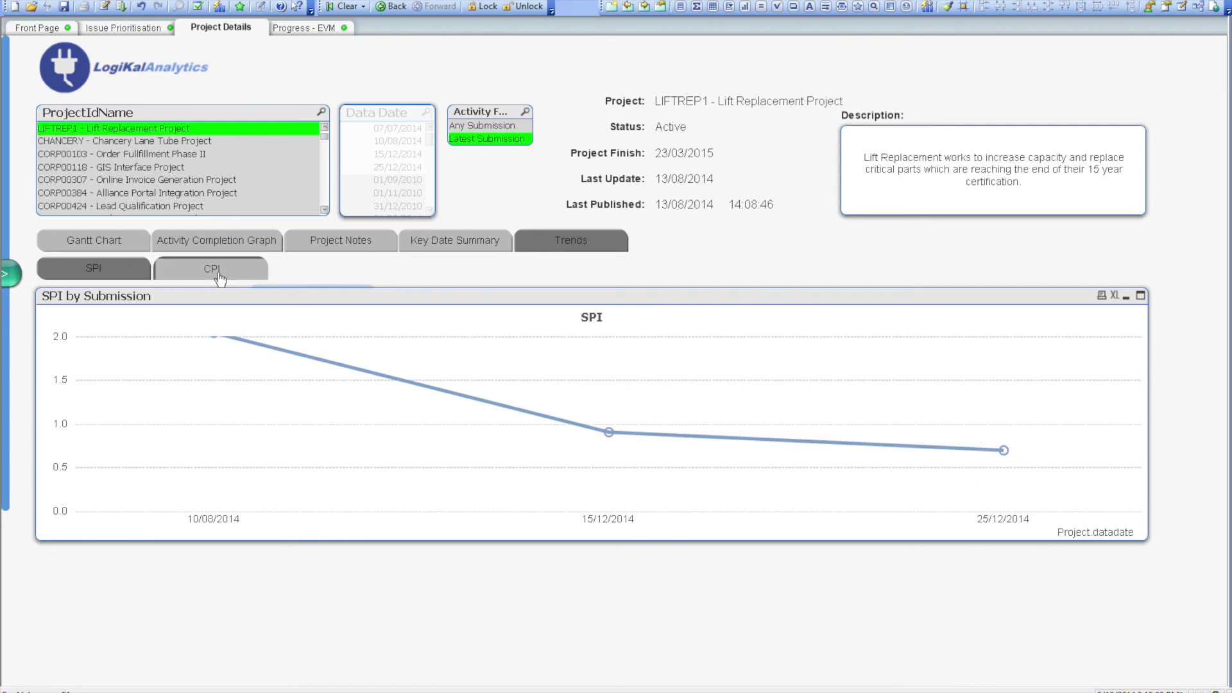